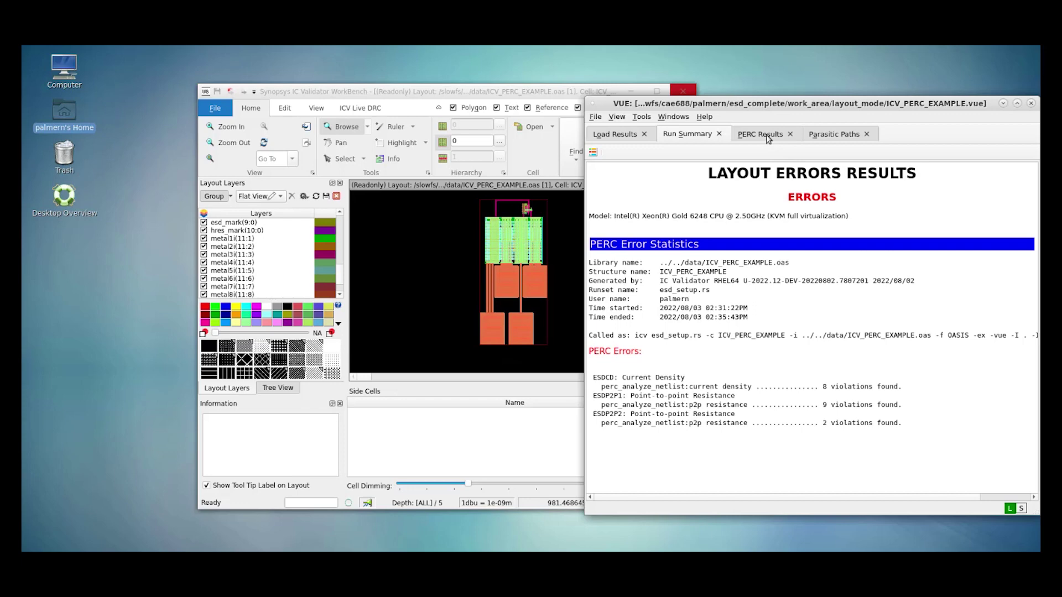
# Open the PERC results and select the path of ESDCD error 1, IO1 -> VDD
pyautogui.click(766, 134)
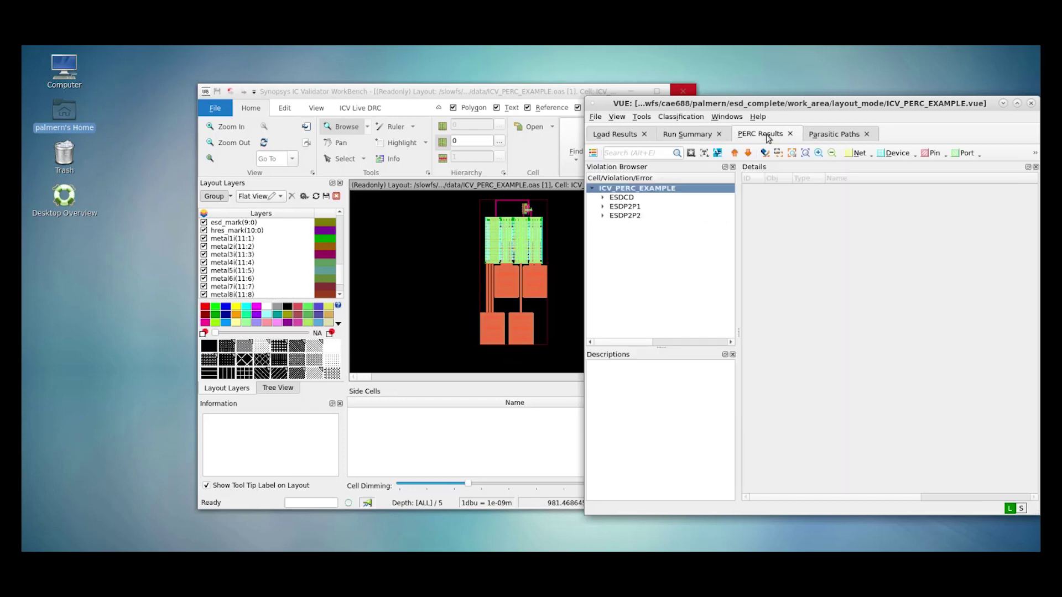
pyautogui.click(604, 198)
pyautogui.click(632, 207)
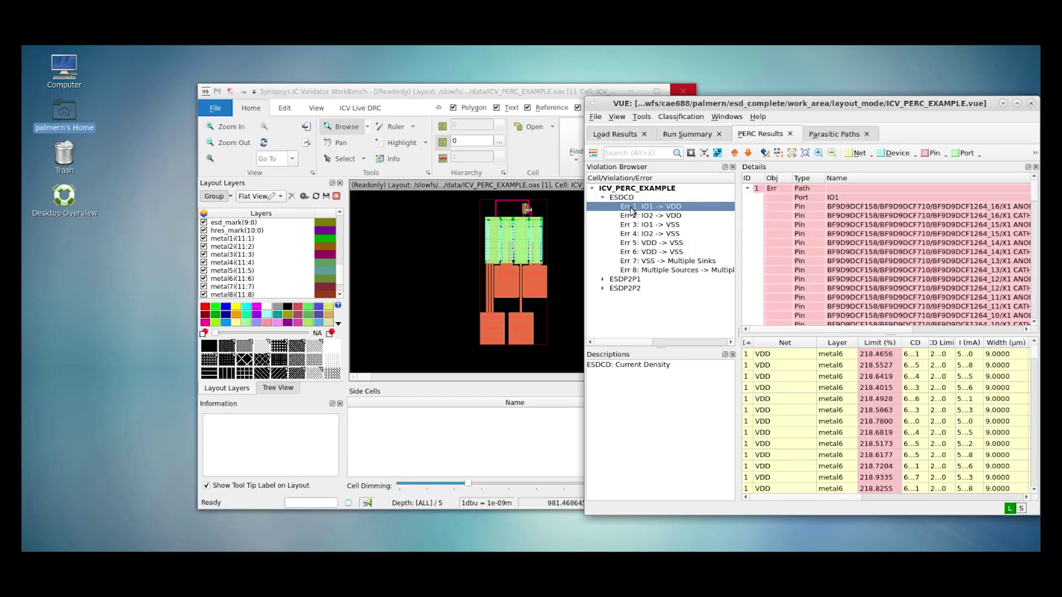
pyautogui.click(791, 191)
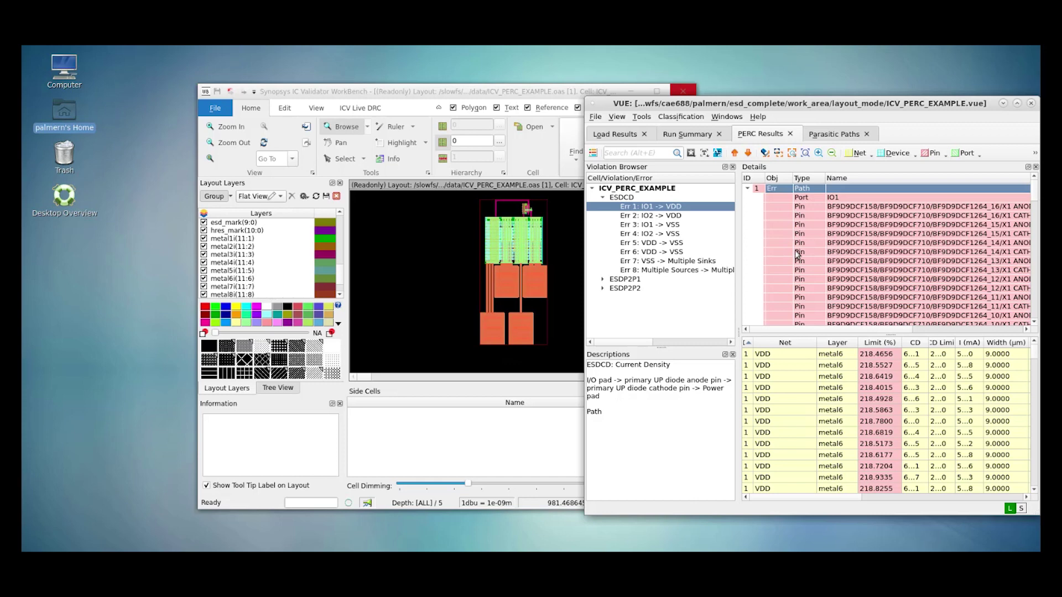
pyautogui.click(820, 201)
pyautogui.rightClick(821, 202)
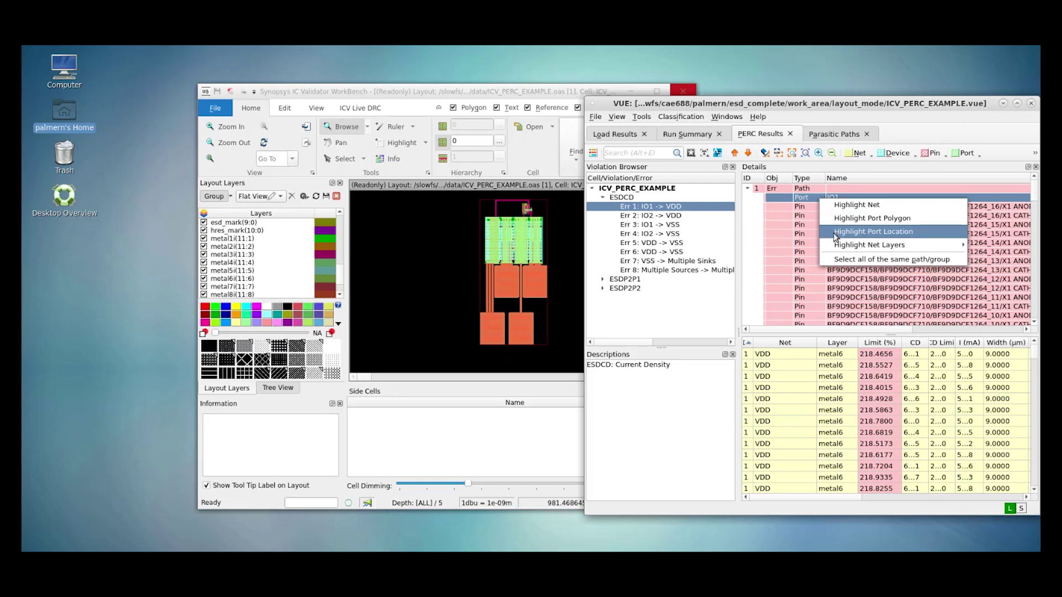
pyautogui.moveTo(836, 247)
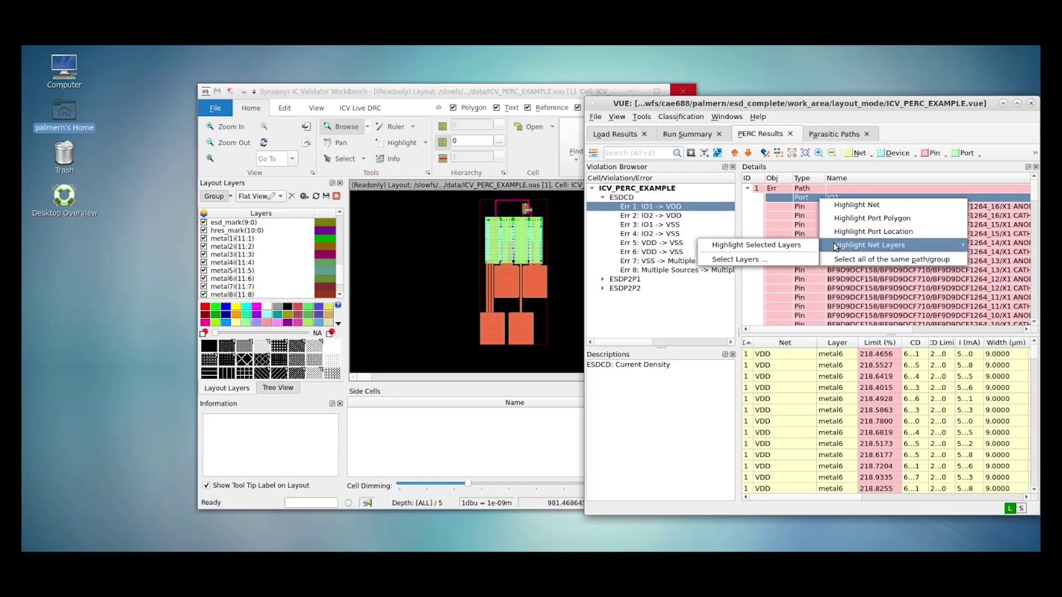
pyautogui.click(808, 211)
pyautogui.rightClick(806, 208)
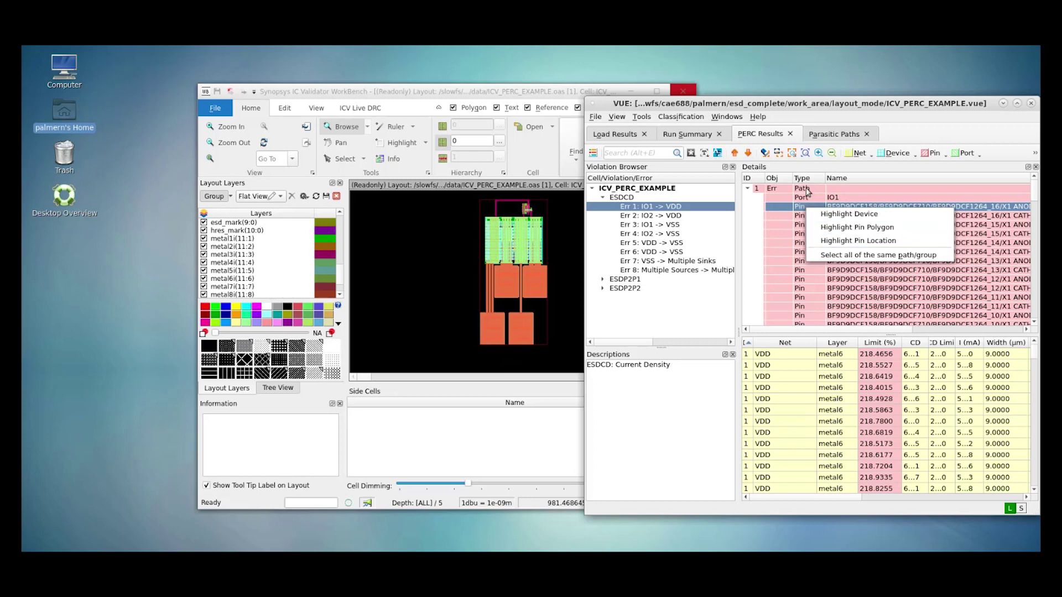
pyautogui.click(807, 191)
# Highlight the fly line of the selected IO1 -> VDD error path in the layout
pyautogui.click(807, 189)
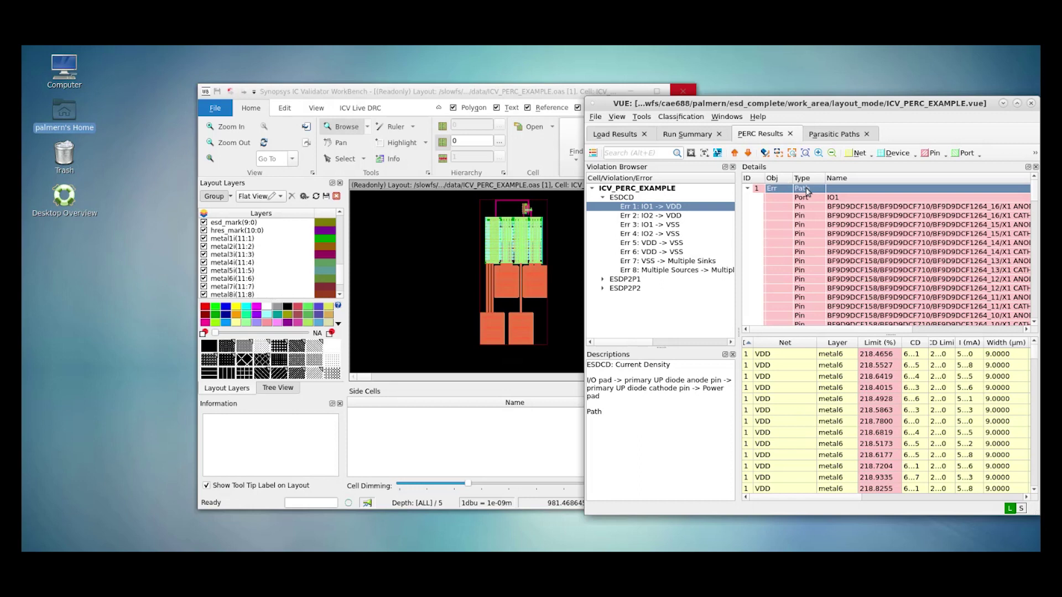
pyautogui.rightClick(807, 191)
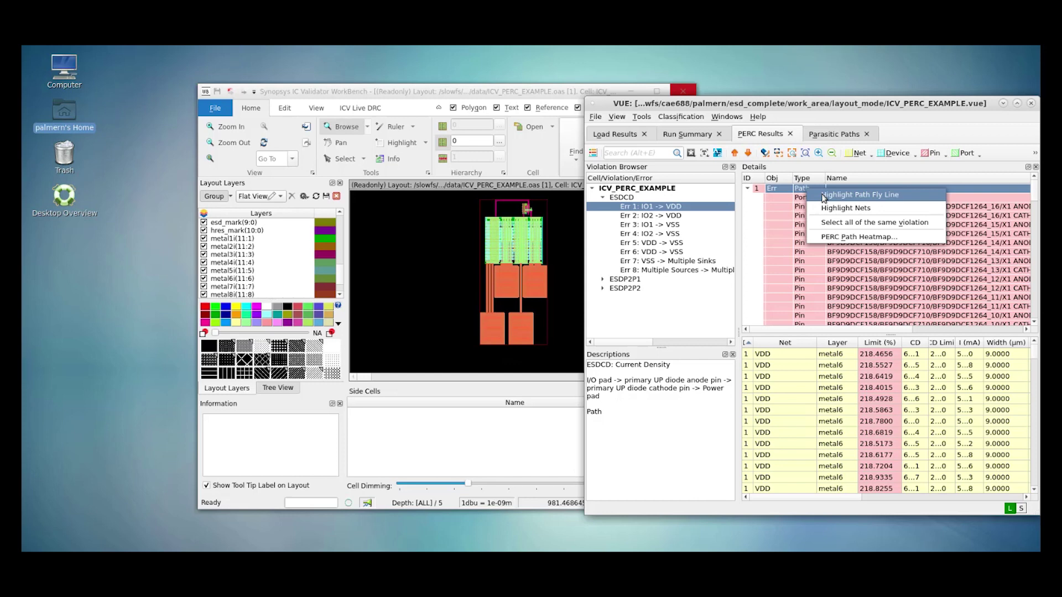
pyautogui.click(824, 196)
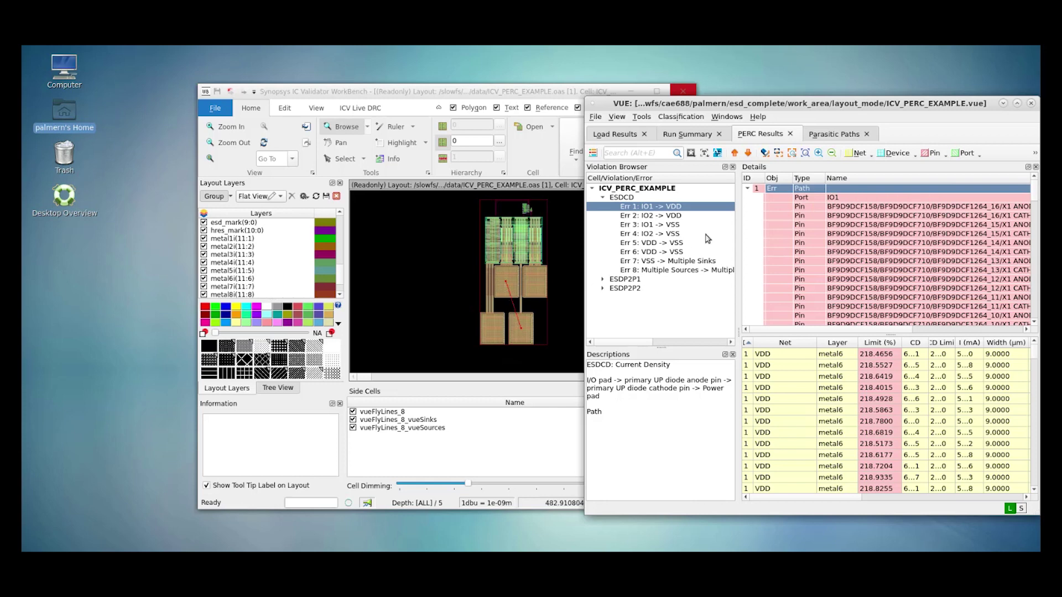
# Open the PERC path heatmap for the IO1 -> VDD path and hide VUE, keeping the heatmap dialog beside the layout
pyautogui.rightClick(821, 191)
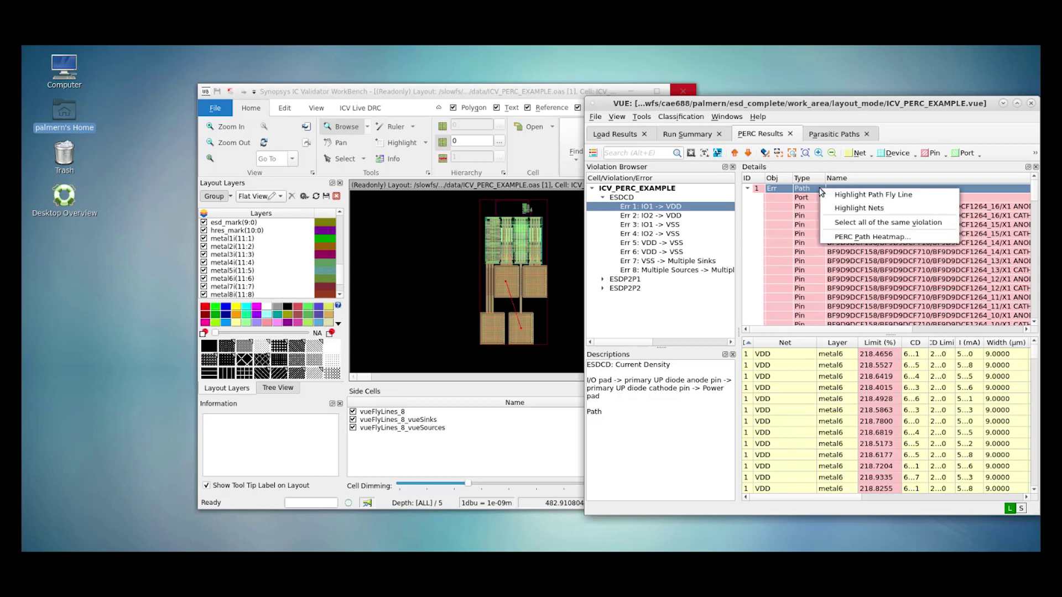
pyautogui.click(828, 238)
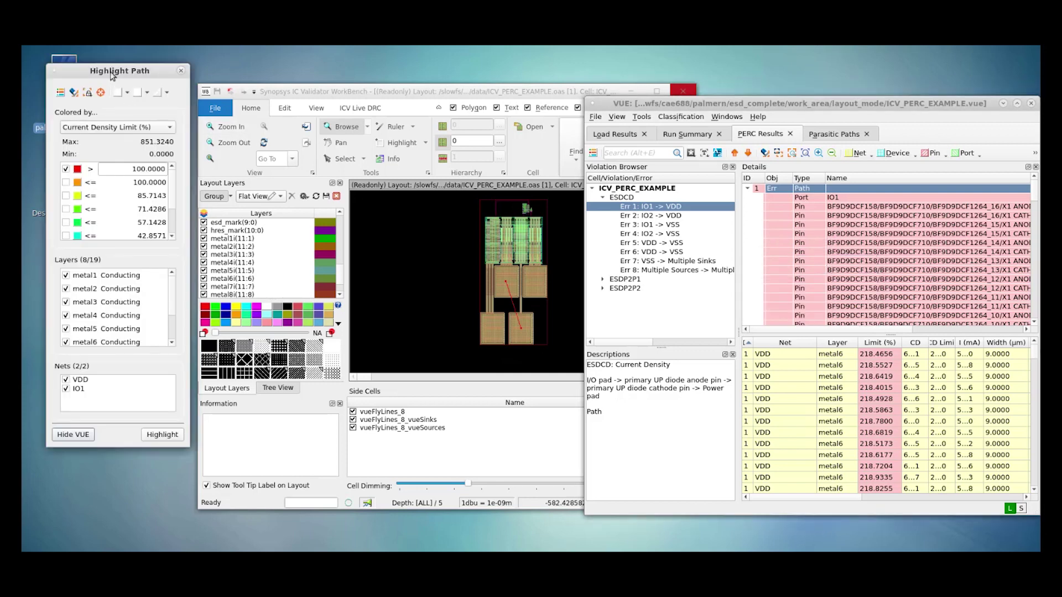
pyautogui.click(74, 435)
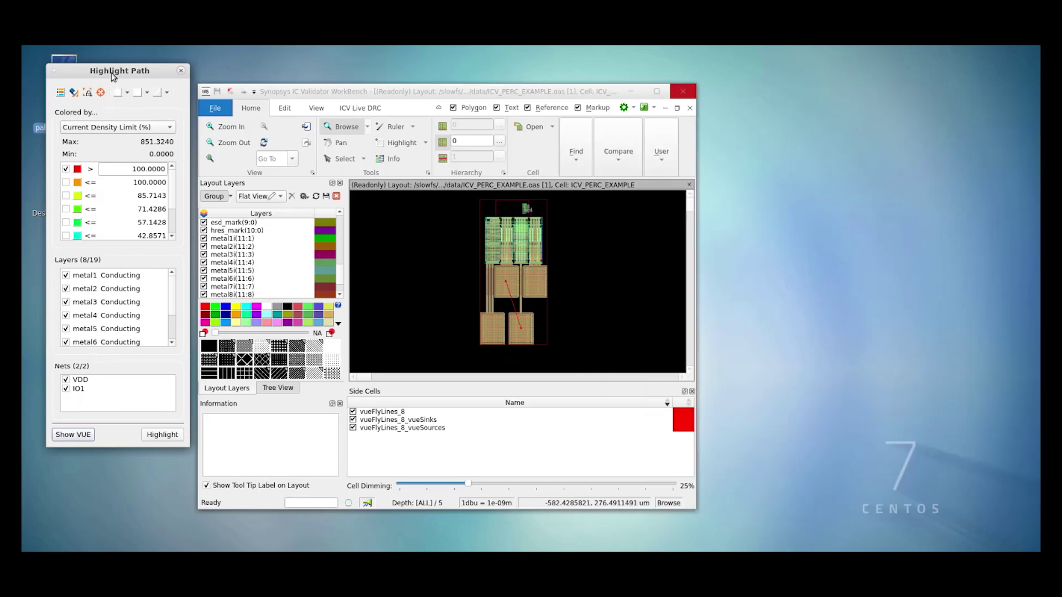
pyautogui.moveTo(114, 71); pyautogui.dragTo(114, 106)
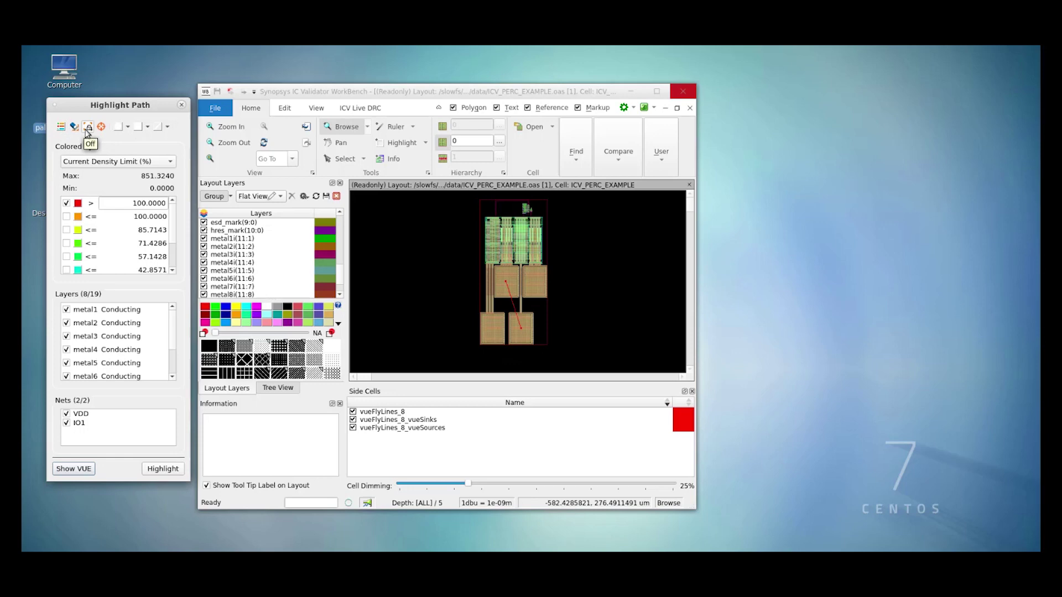
pyautogui.click(87, 128)
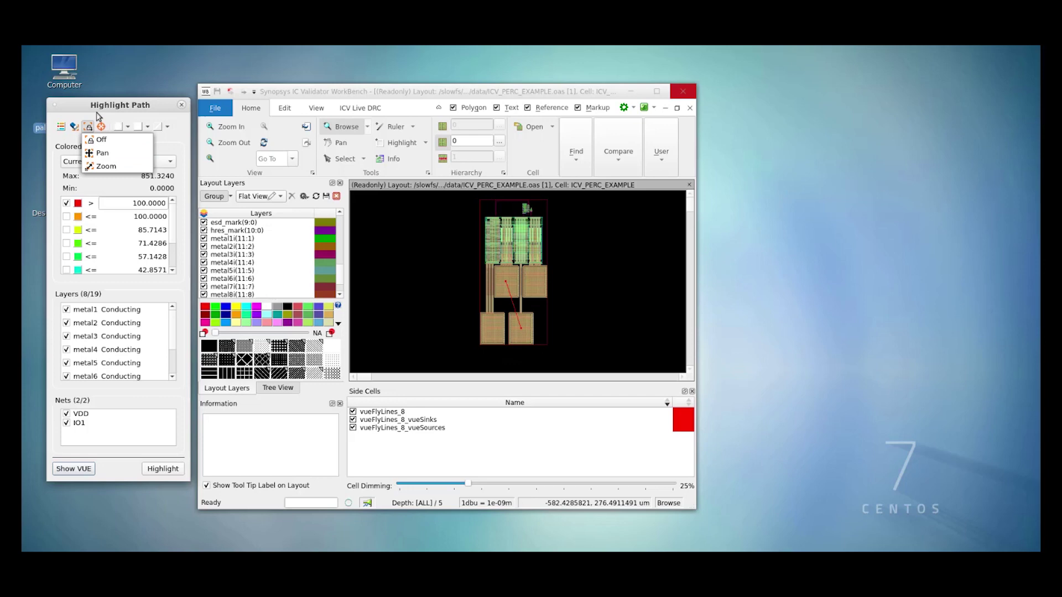
pyautogui.click(89, 166)
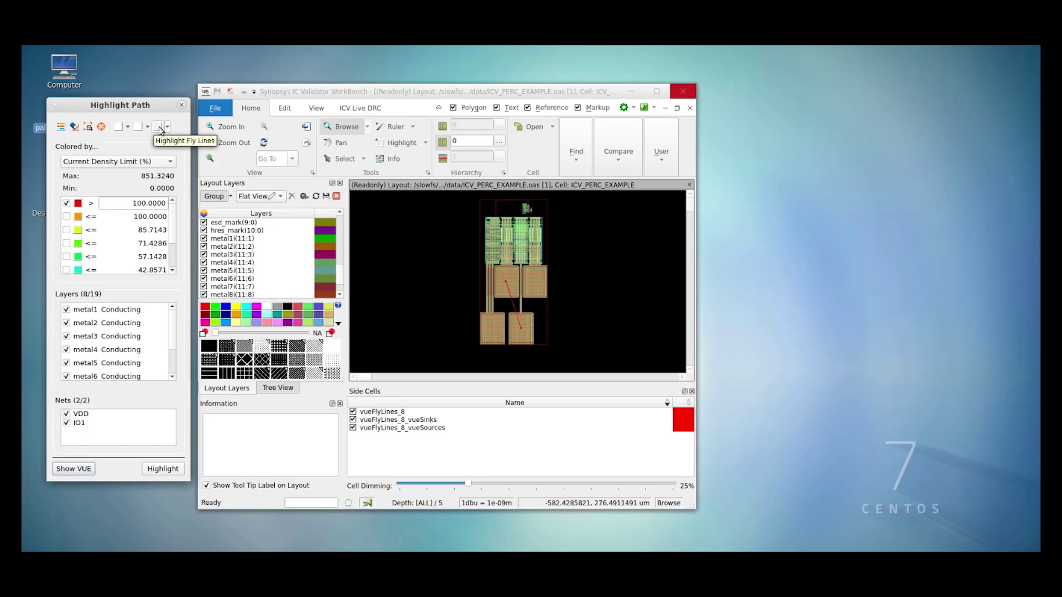
# Highlight the path's sources in green at size 5 and its sinks in magenta
pyautogui.click(128, 127)
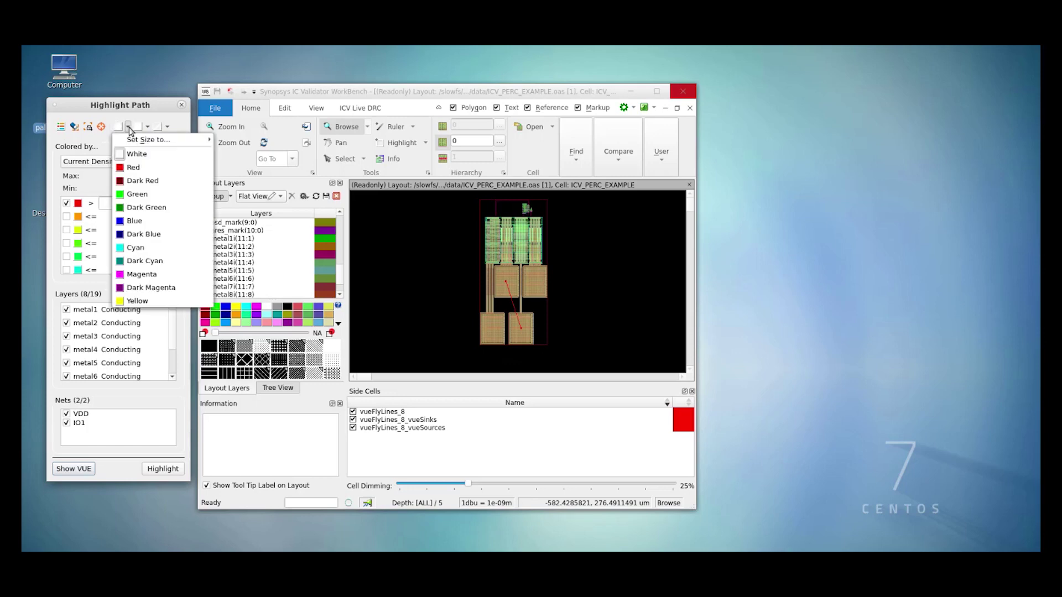
pyautogui.click(134, 194)
pyautogui.click(127, 131)
pyautogui.moveTo(145, 141)
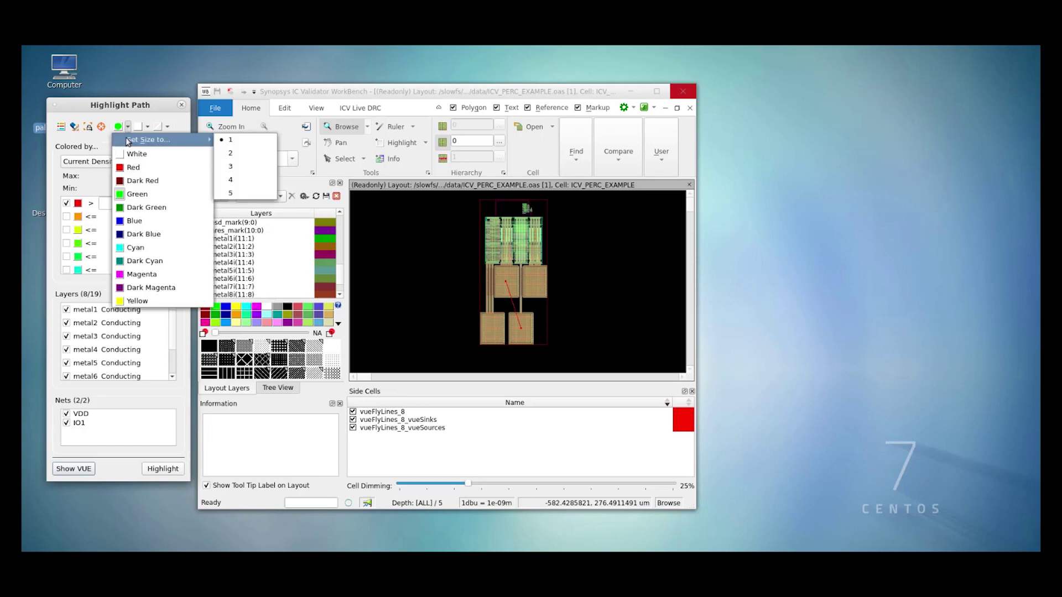
pyautogui.click(237, 195)
pyautogui.click(118, 128)
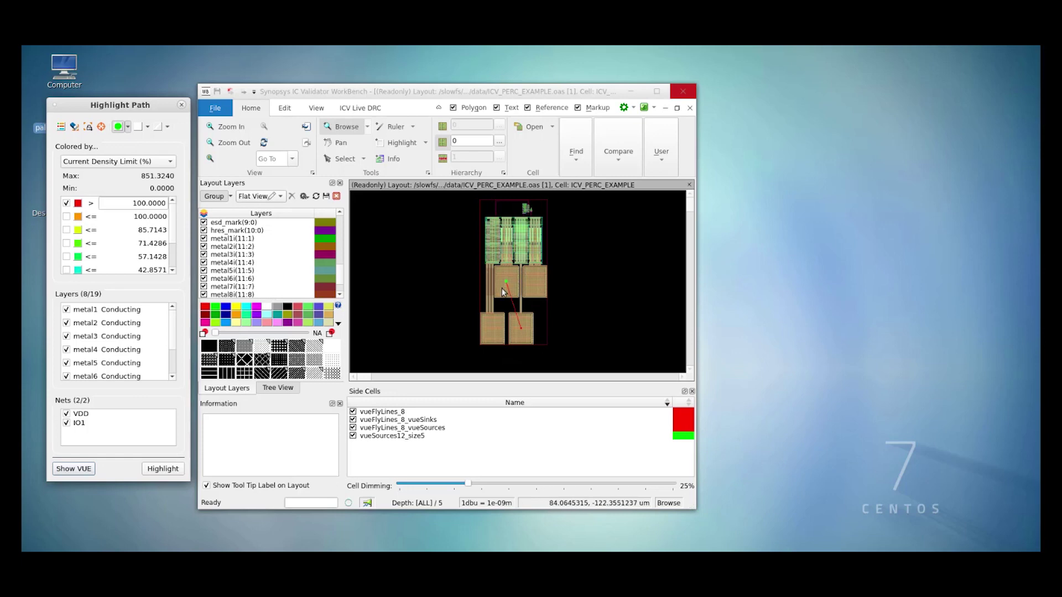
pyautogui.click(148, 127)
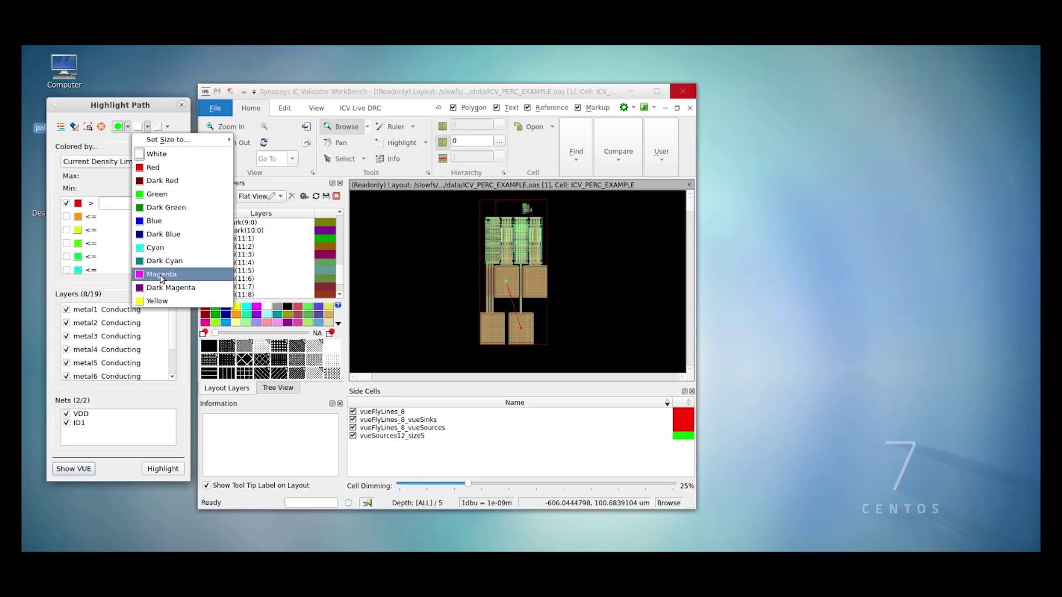
pyautogui.click(163, 275)
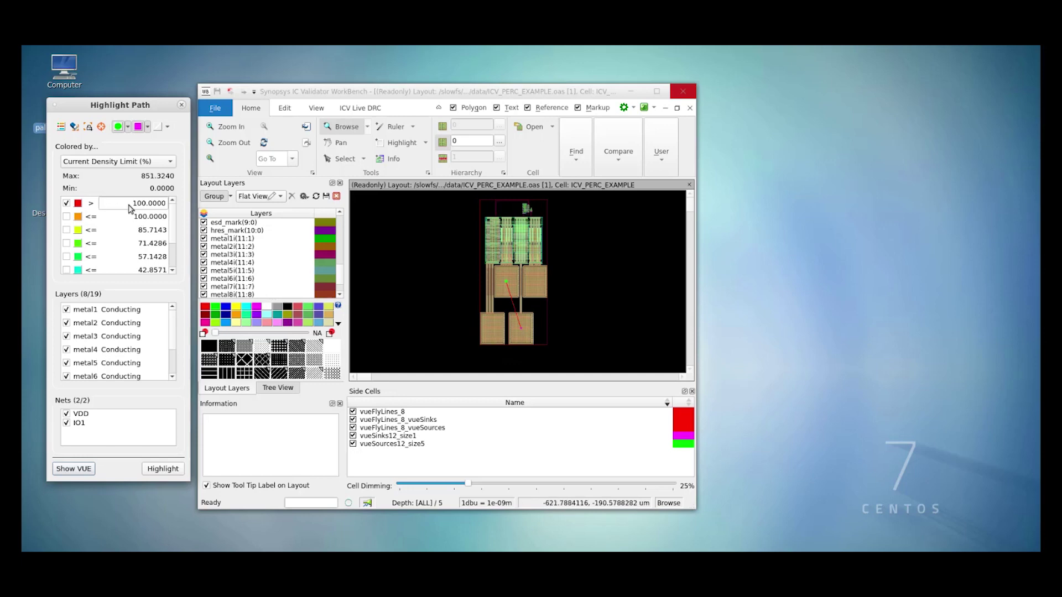
# Color the heatmap by Current Density and review its bin ranges
pyautogui.scroll(-1, 175, 228)
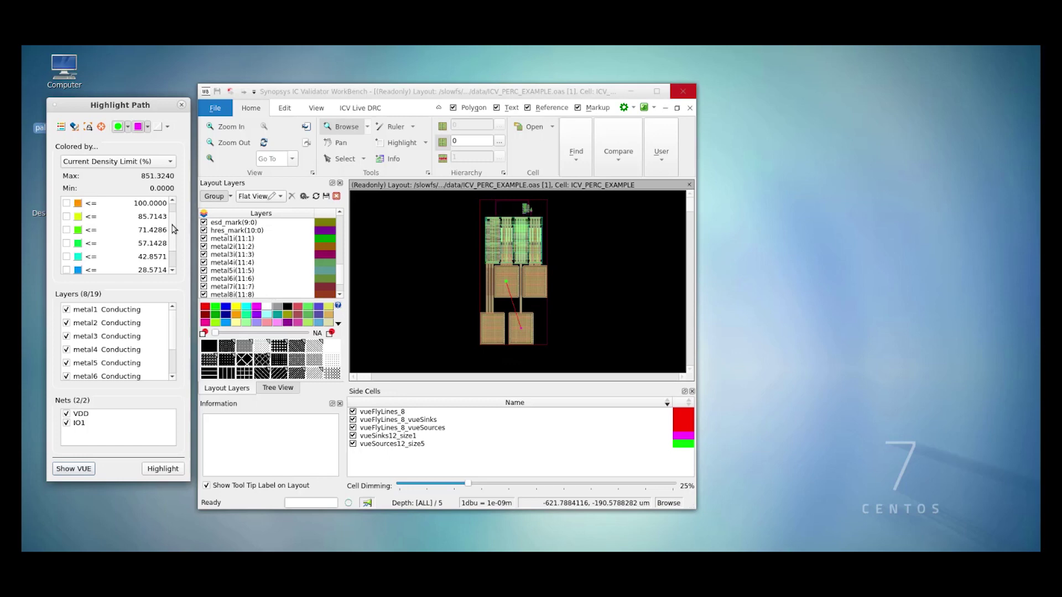
pyautogui.scroll(-2, 175, 229)
pyautogui.scroll(3, 175, 238)
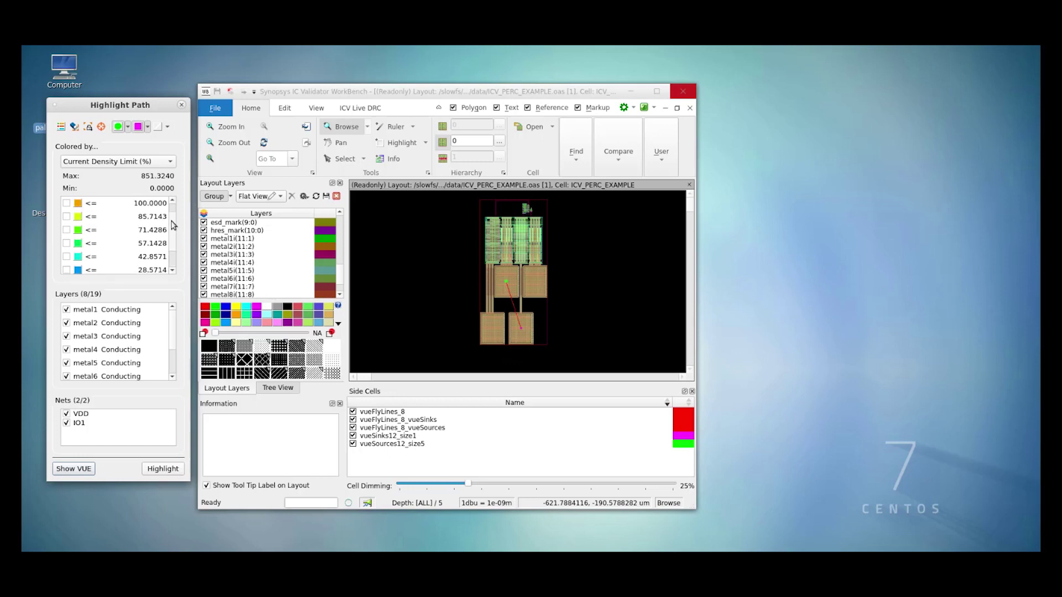
pyautogui.click(171, 162)
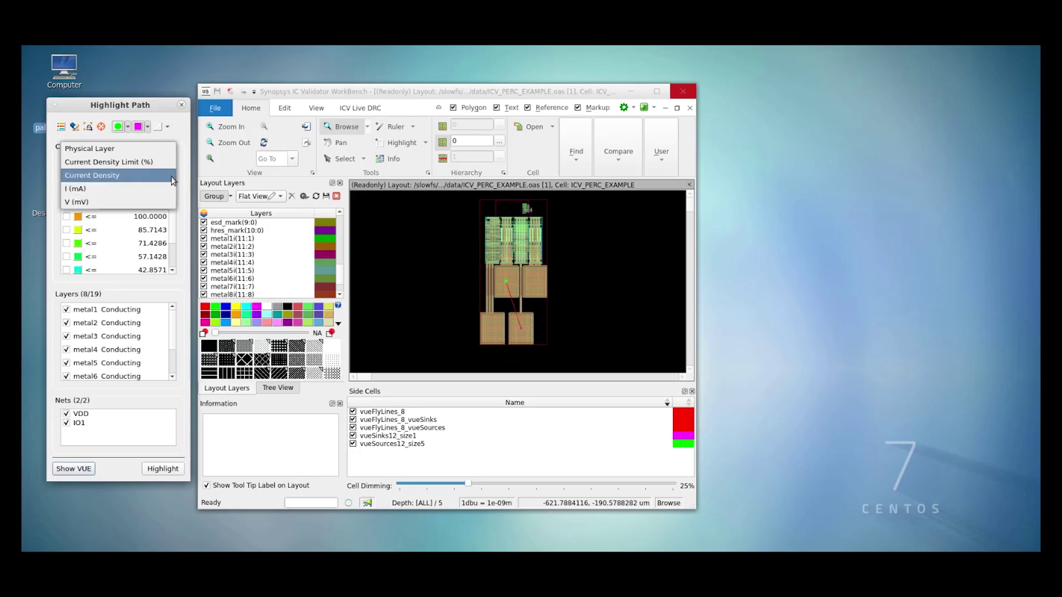
pyautogui.click(174, 176)
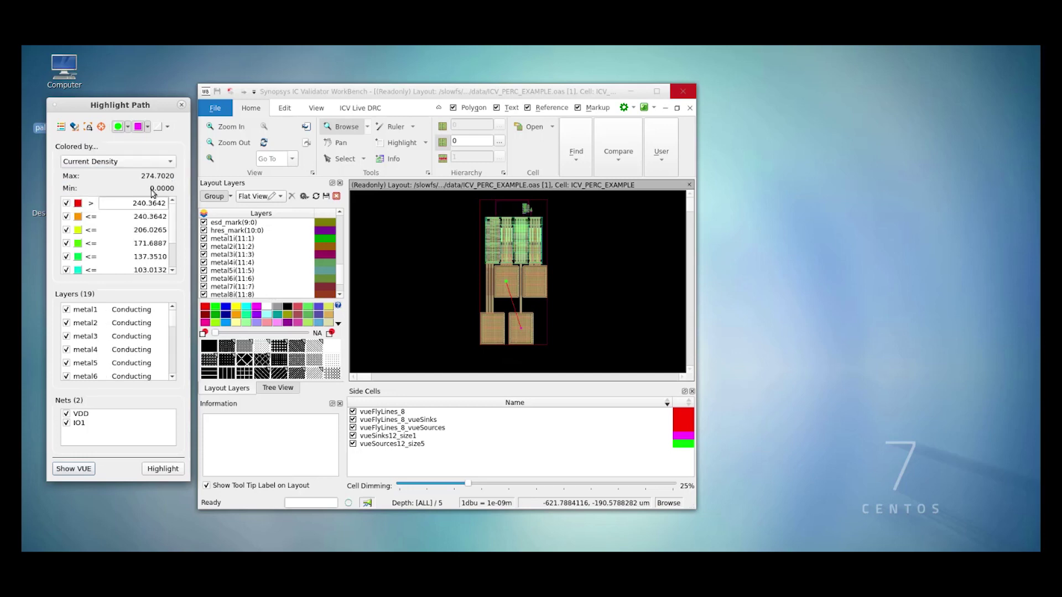
pyautogui.scroll(-2, 170, 212)
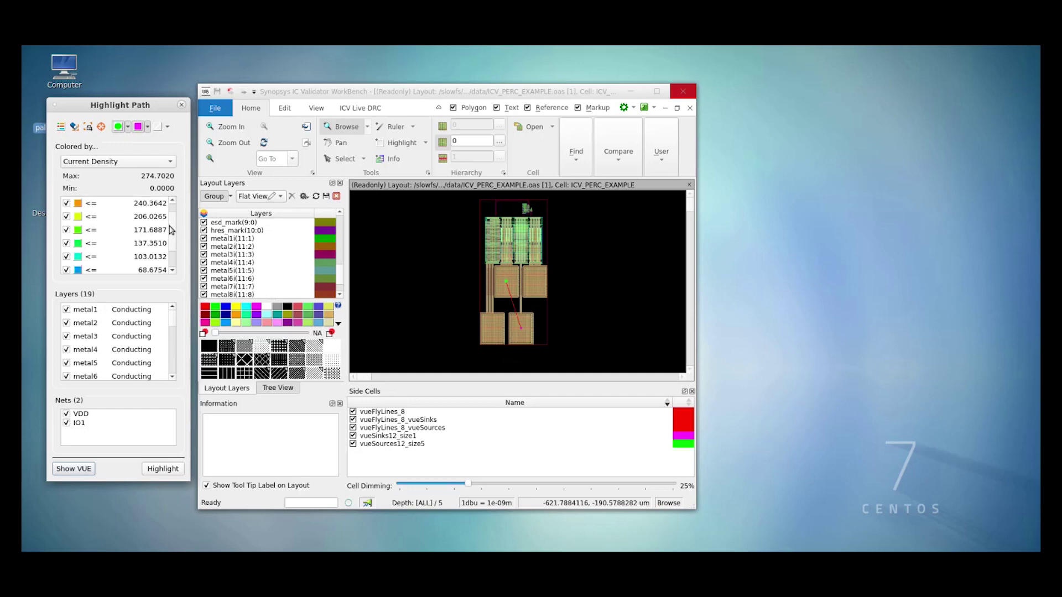
pyautogui.scroll(2, 170, 209)
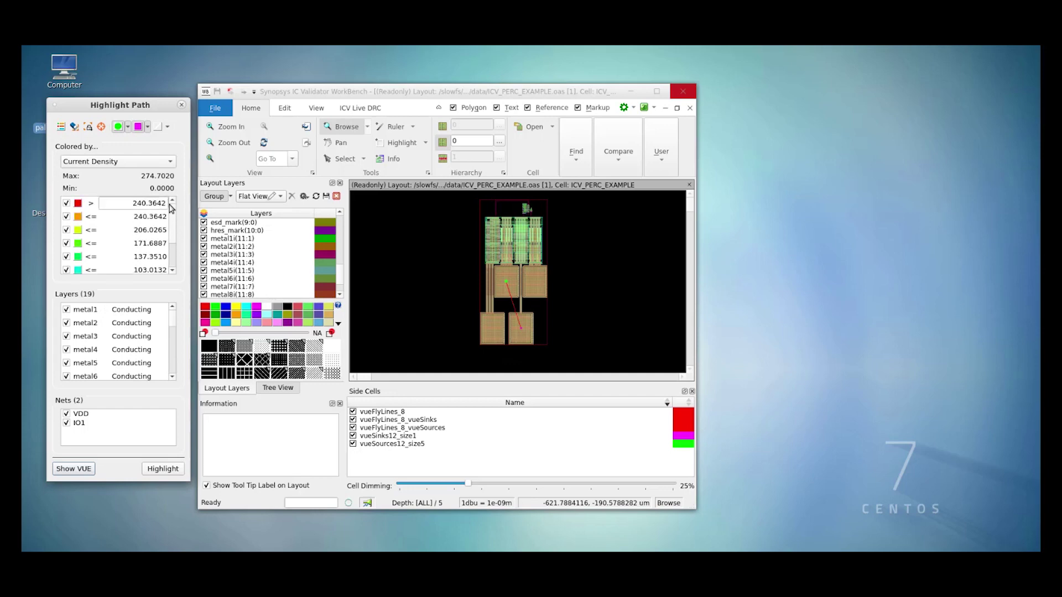
# Set the highest current density bin's threshold to 200
pyautogui.click(141, 205)
pyautogui.moveTo(133, 204); pyautogui.dragTo(169, 205)
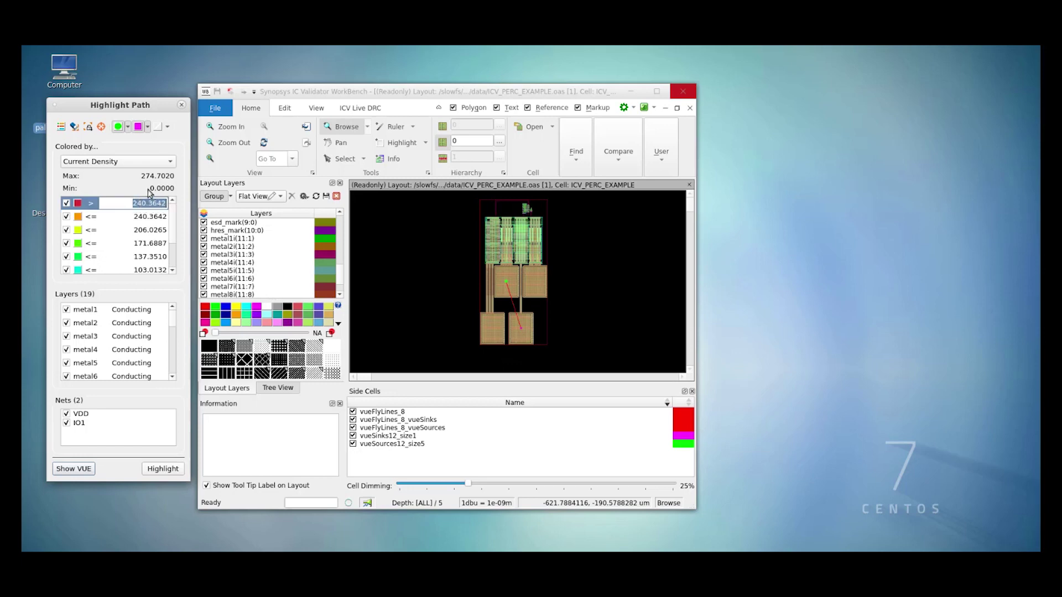
pyautogui.write('200')
pyautogui.press('Return')
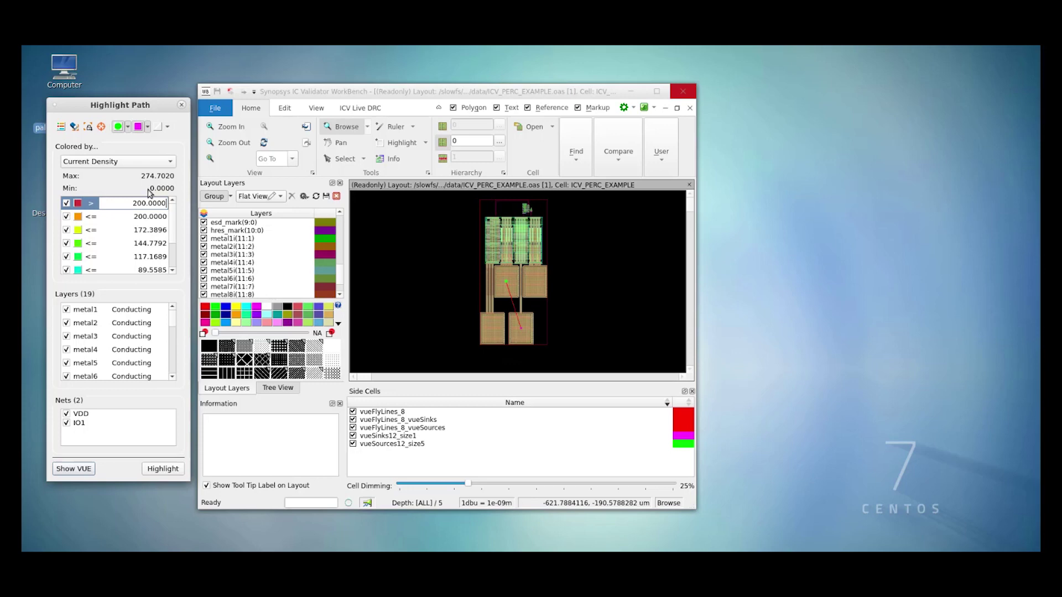
# Recalculate the current density bin ranges
pyautogui.click(136, 218)
pyautogui.rightClick(136, 220)
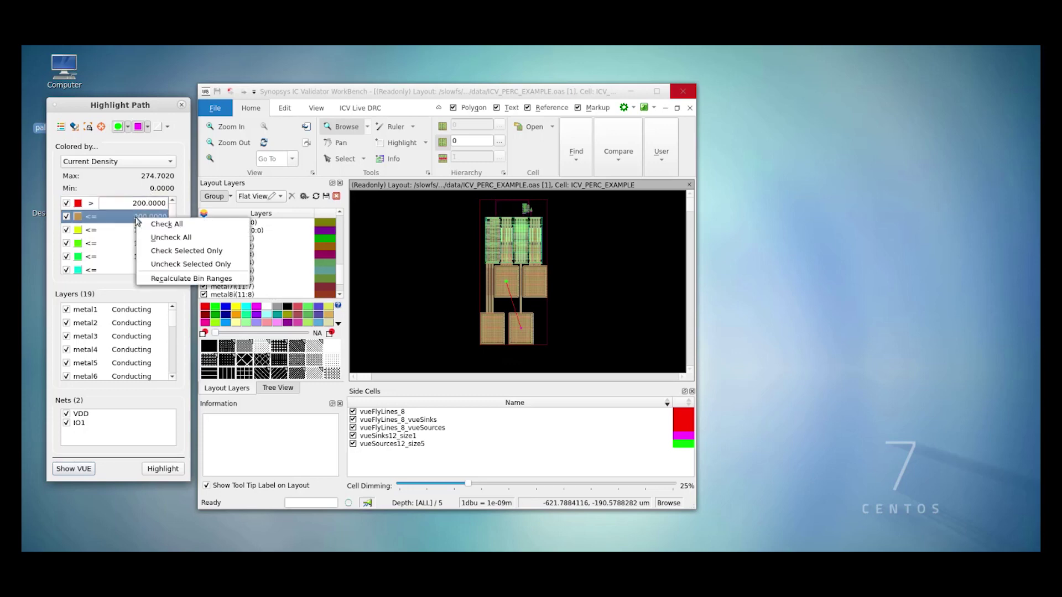
pyautogui.click(152, 279)
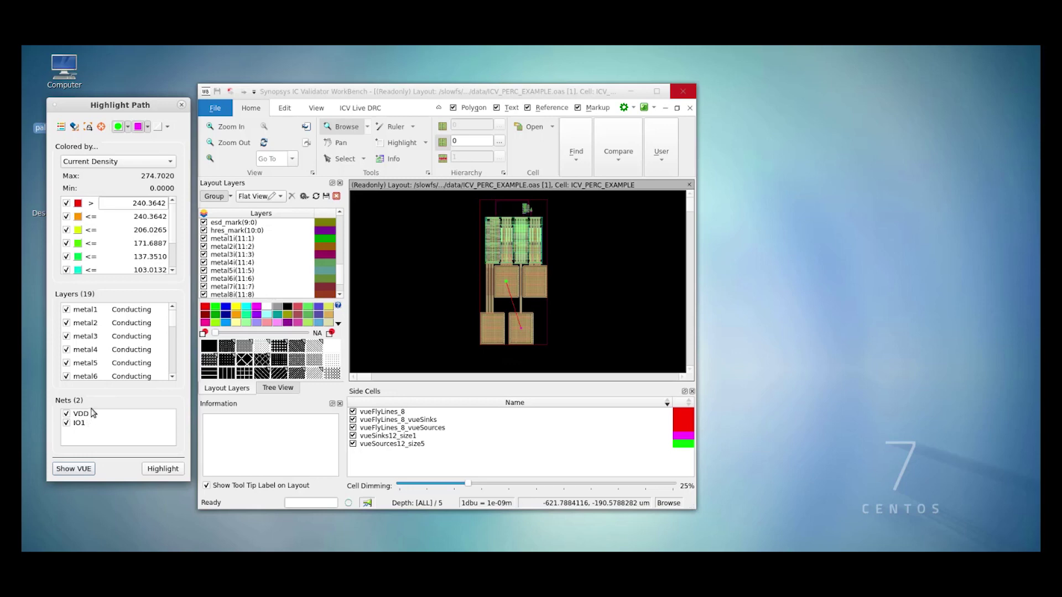
# Restrict the heatmap to the metal1 layer, highlight it in the layout and compare its colors with the lower bins
pyautogui.rightClick(98, 315)
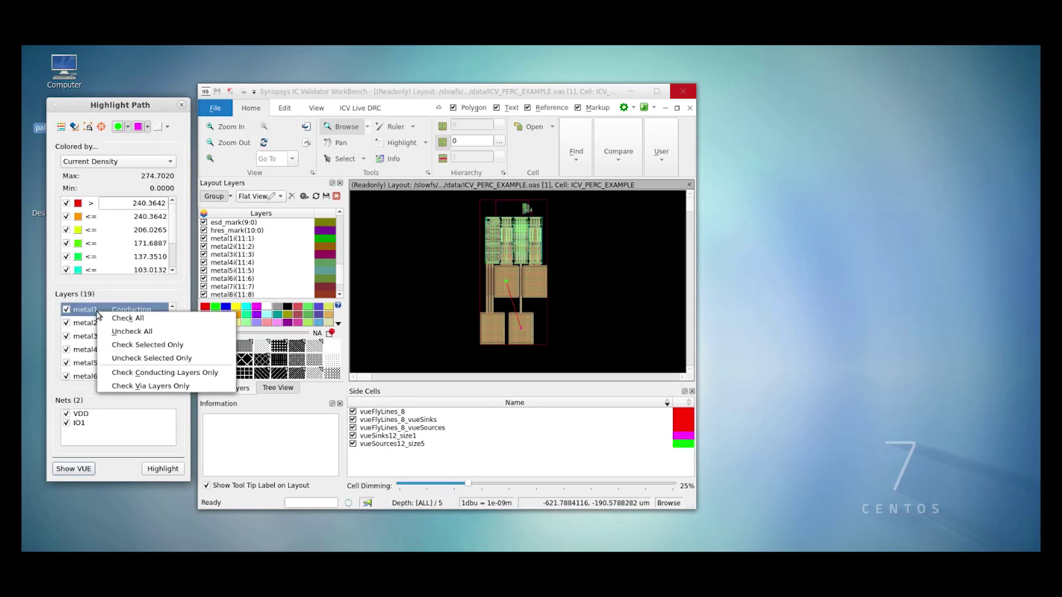
pyautogui.click(119, 345)
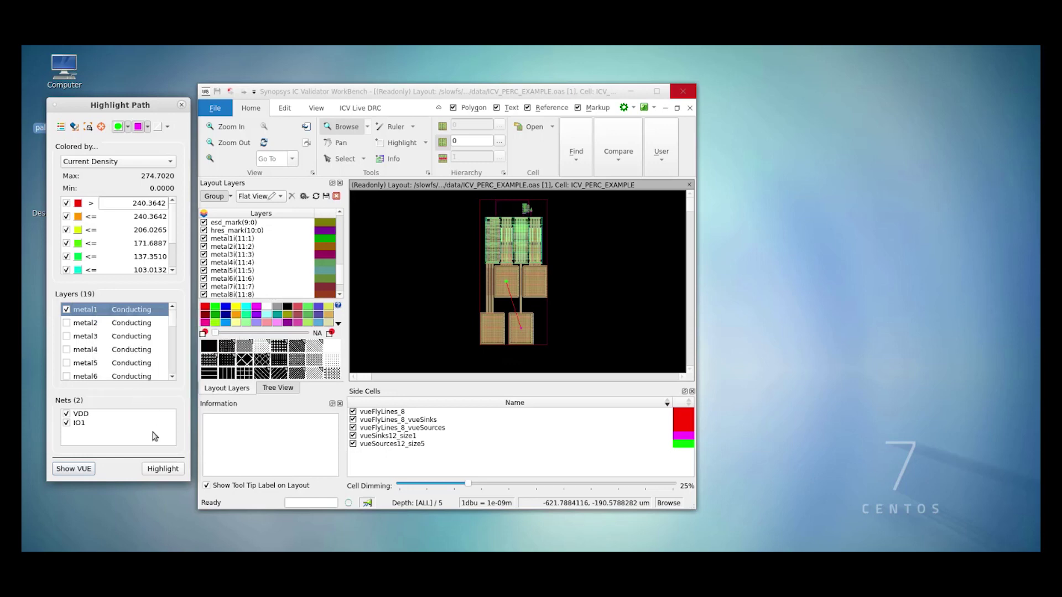
pyautogui.click(161, 471)
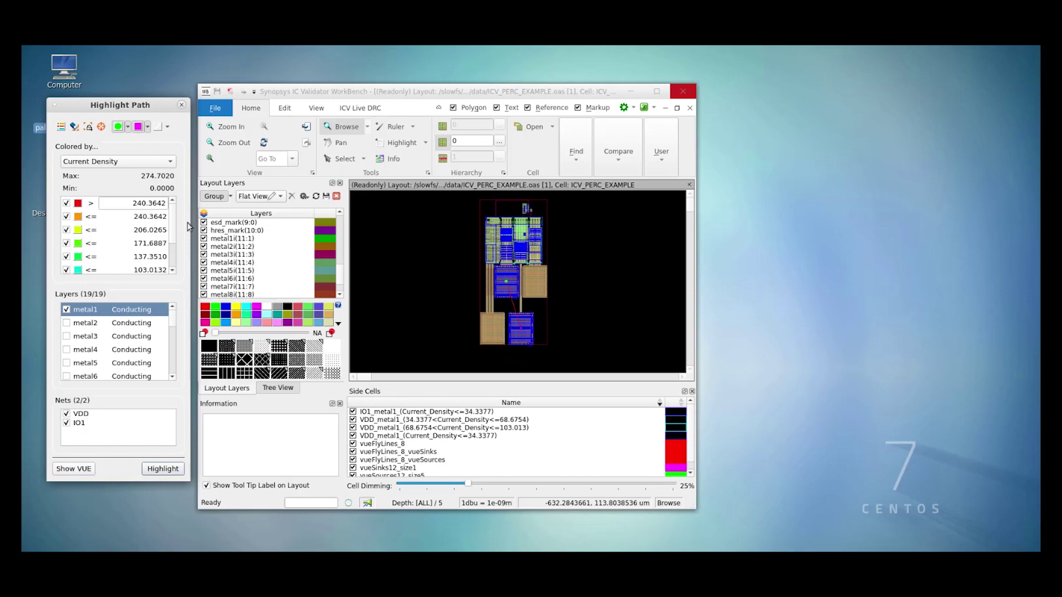
pyautogui.scroll(-1, 142, 260)
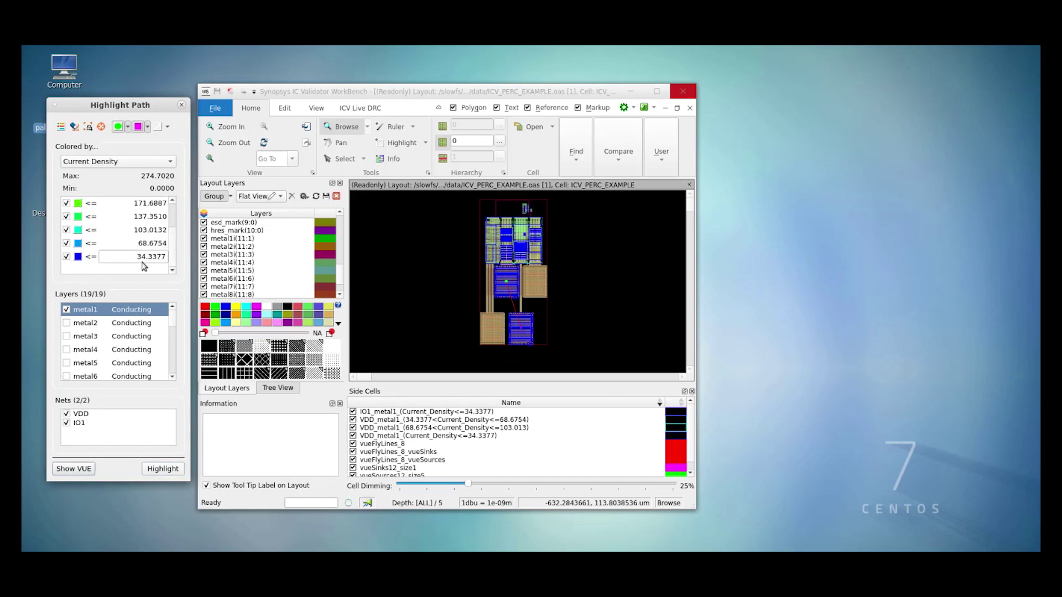
pyautogui.click(509, 281)
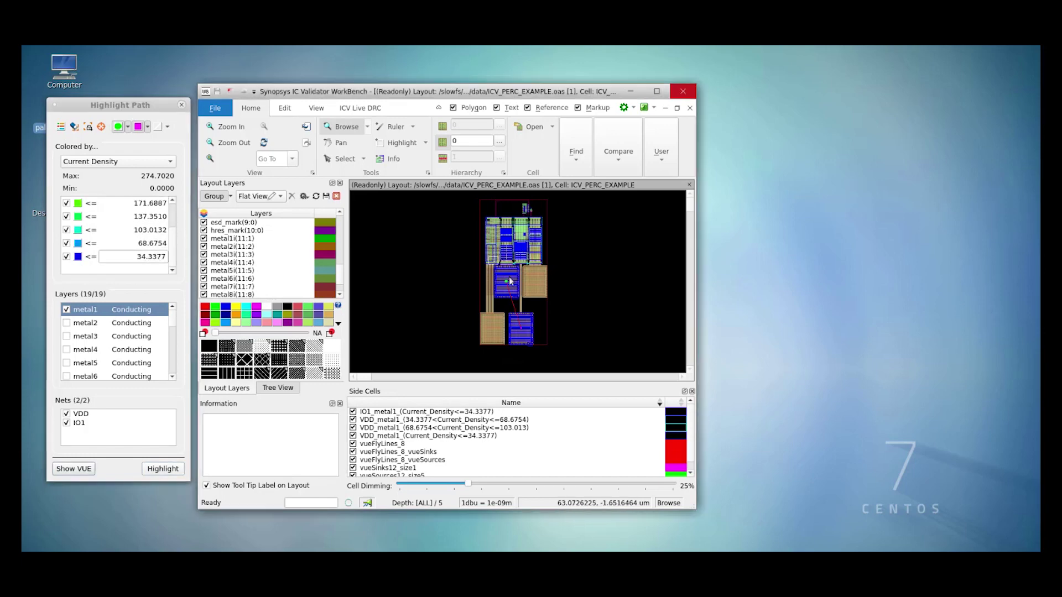
# Probe a polygon on the wide metal strip of the heatmapped path in the layout
pyautogui.moveTo(509, 279); pyautogui.dragTo(530, 284)
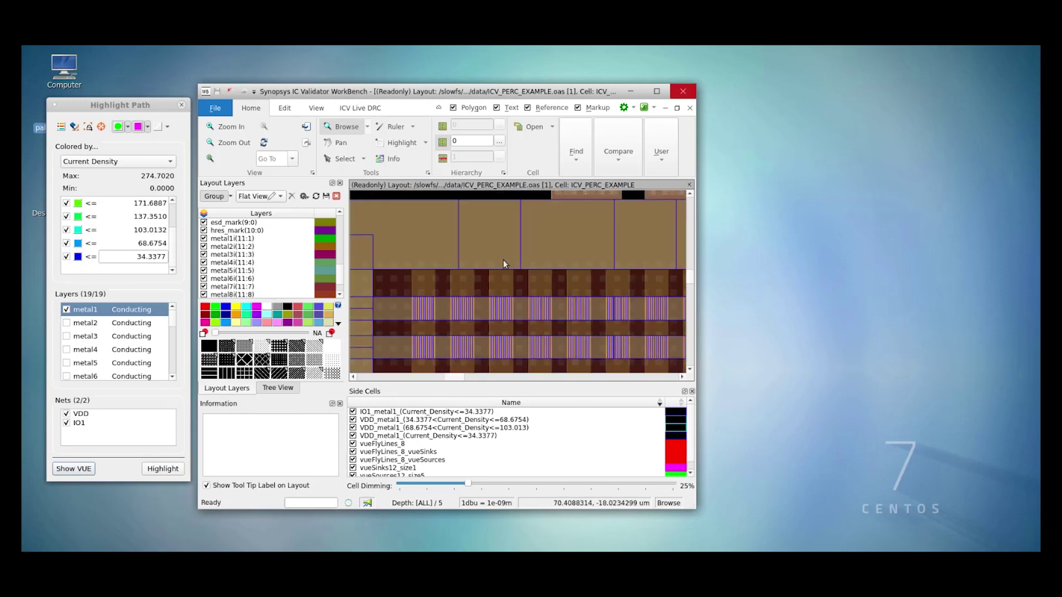
pyautogui.click(101, 128)
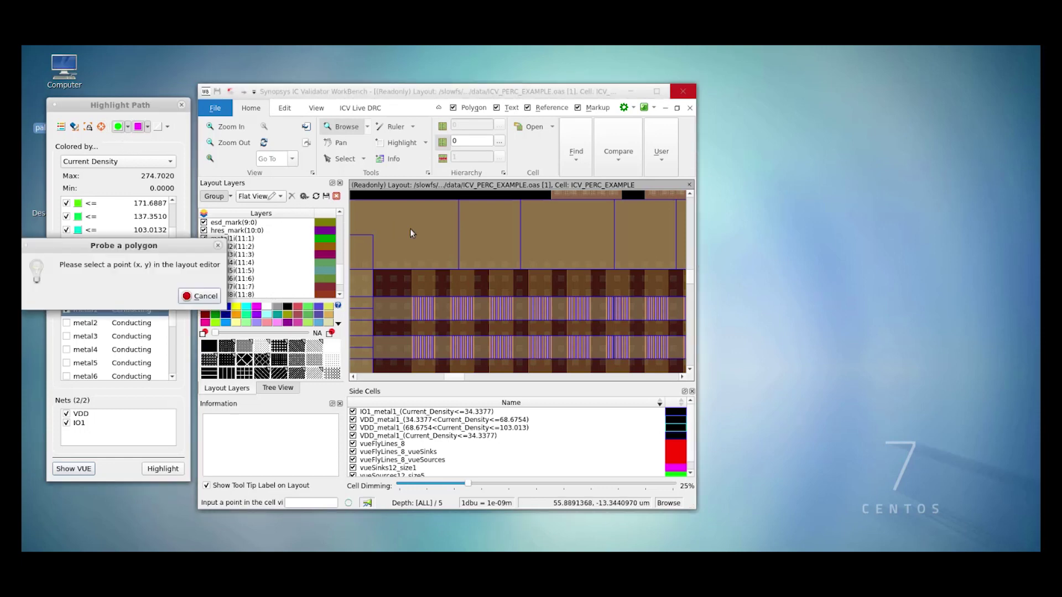
pyautogui.click(497, 236)
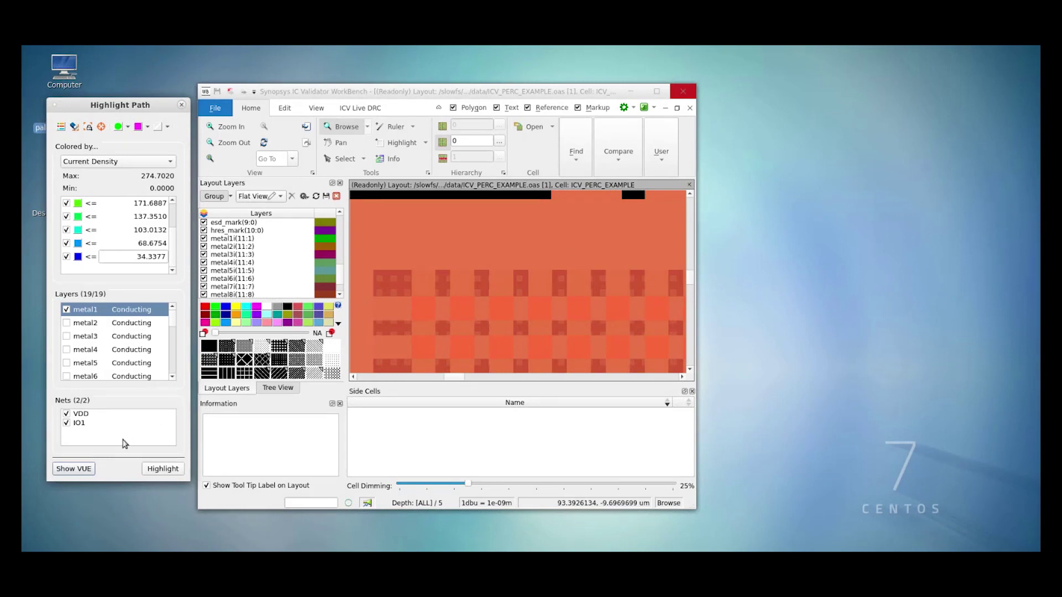
# Switch to the VUE PERC results, sort the IO1 -> VDD path segments by layer and widen the CD Limit column
pyautogui.click(72, 470)
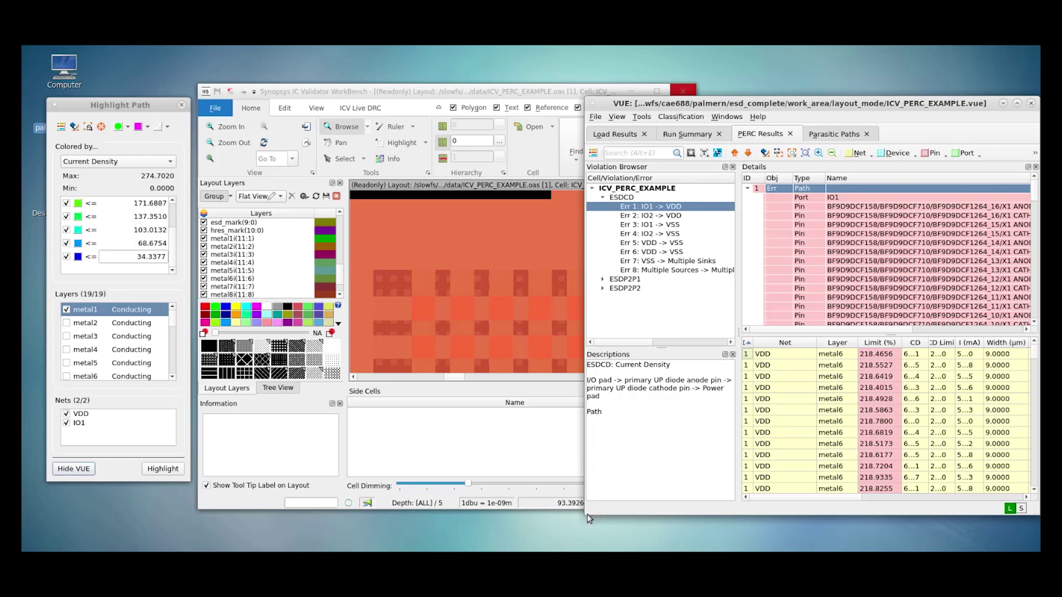
pyautogui.moveTo(588, 519); pyautogui.dragTo(364, 517)
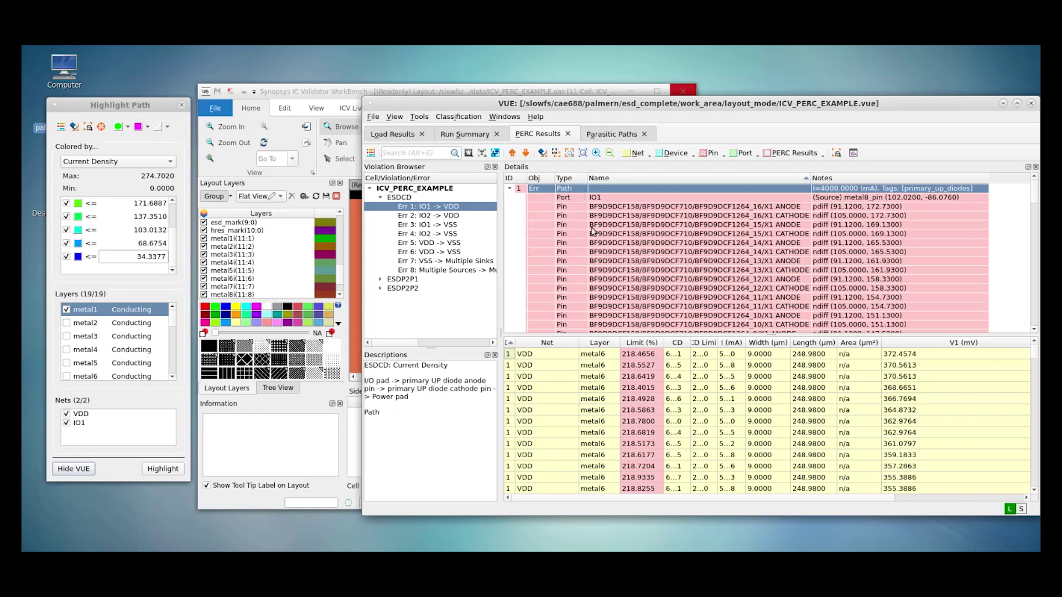
pyautogui.click(599, 343)
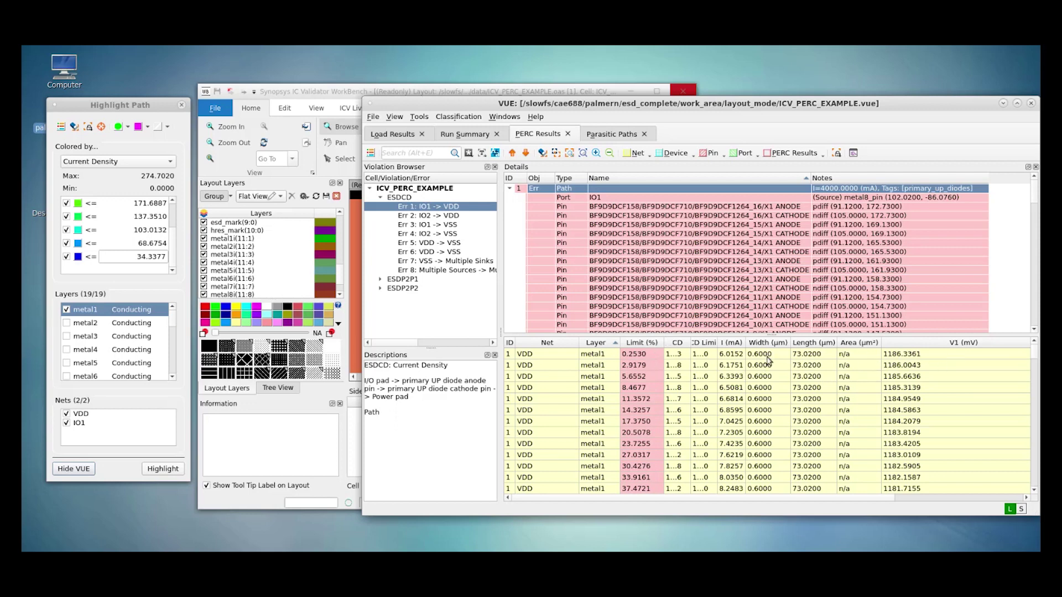
pyautogui.moveTo(716, 343); pyautogui.dragTo(734, 343)
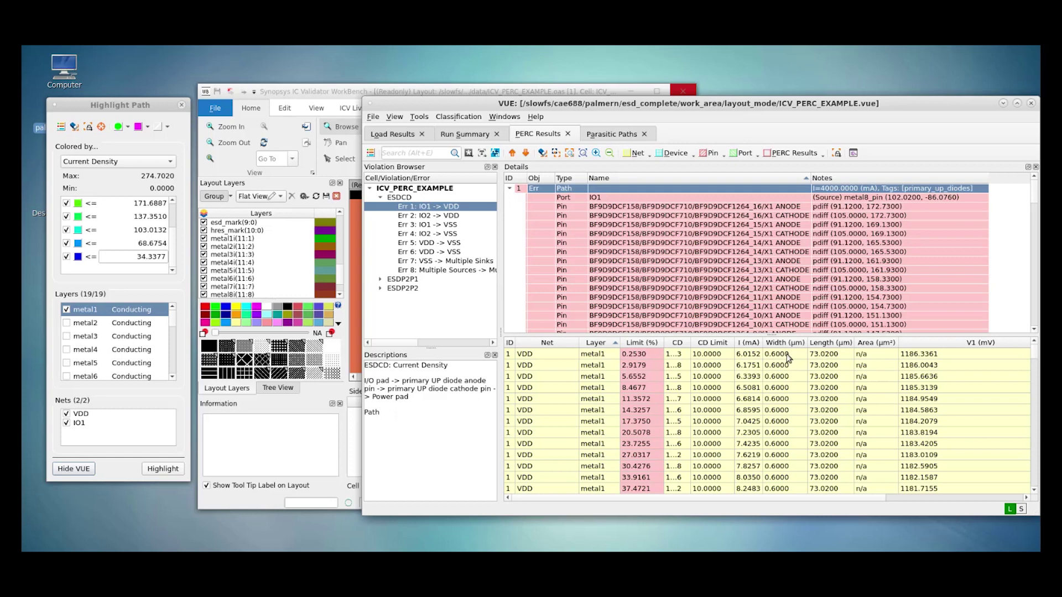
# Highlight the first metal1 segment of the VDD net in the layout and uncover the layout briefly to inspect it
pyautogui.click(878, 359)
pyautogui.rightClick(878, 360)
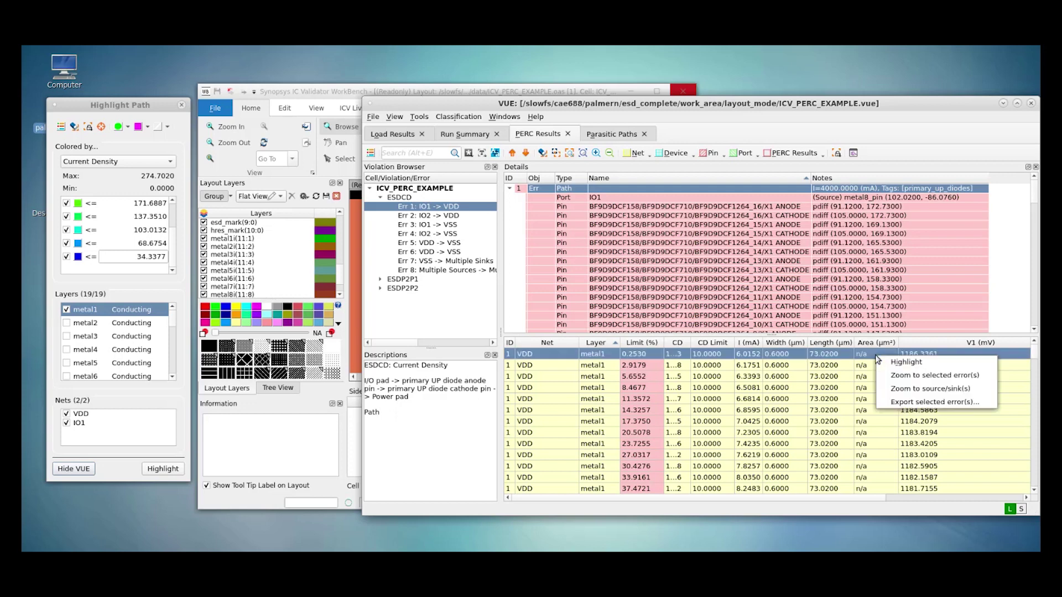
pyautogui.click(904, 363)
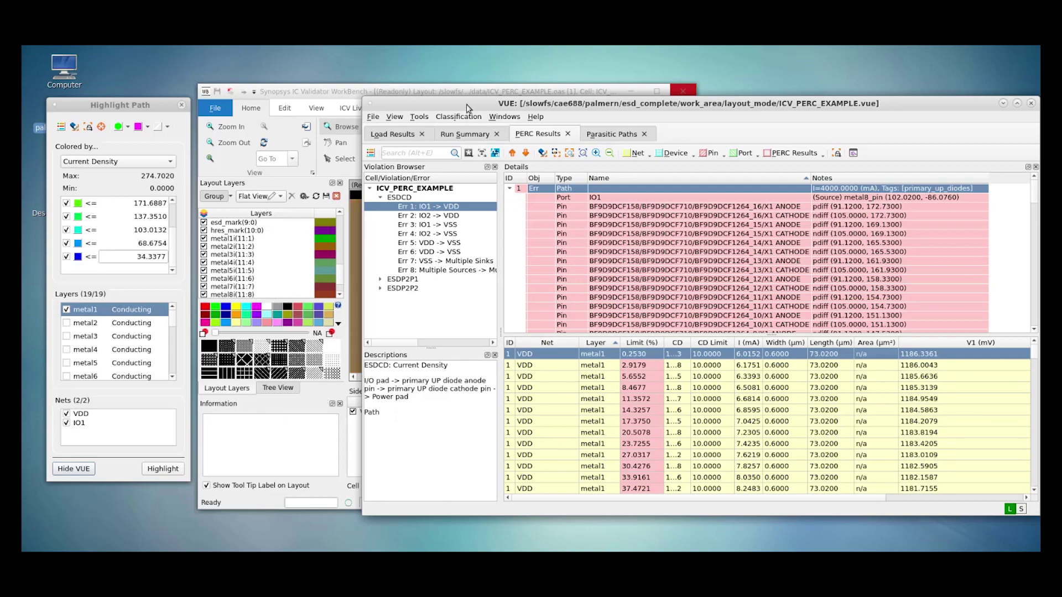
pyautogui.moveTo(466, 103); pyautogui.dragTo(763, 109)
pyautogui.moveTo(691, 110); pyautogui.dragTo(436, 113)
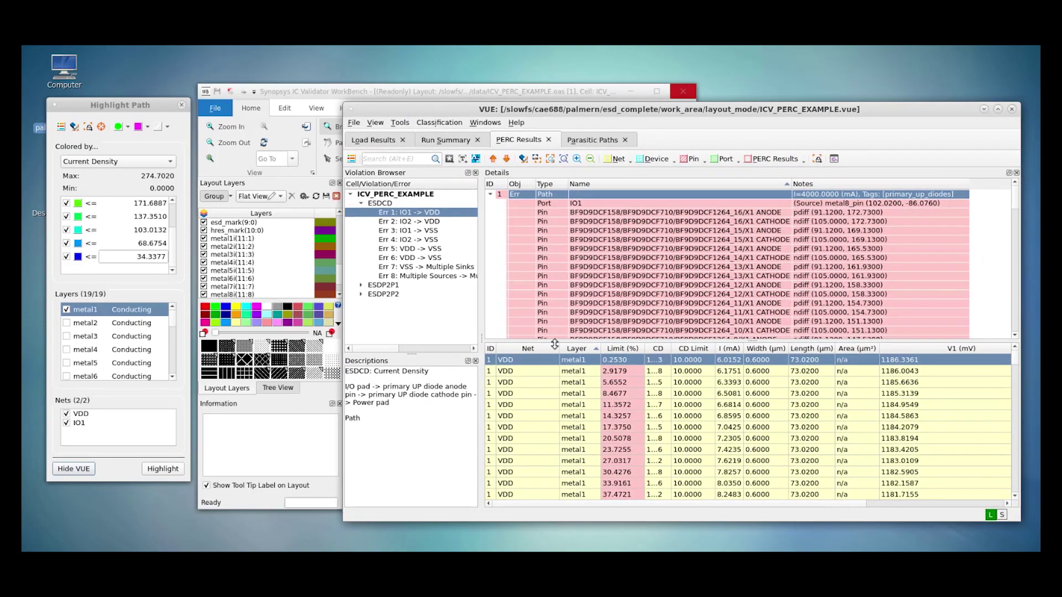
# Sort the path segments by Limit (%) in descending order, review them and open the highlight and zoom options for the worst metal4 segment
pyautogui.click(623, 349)
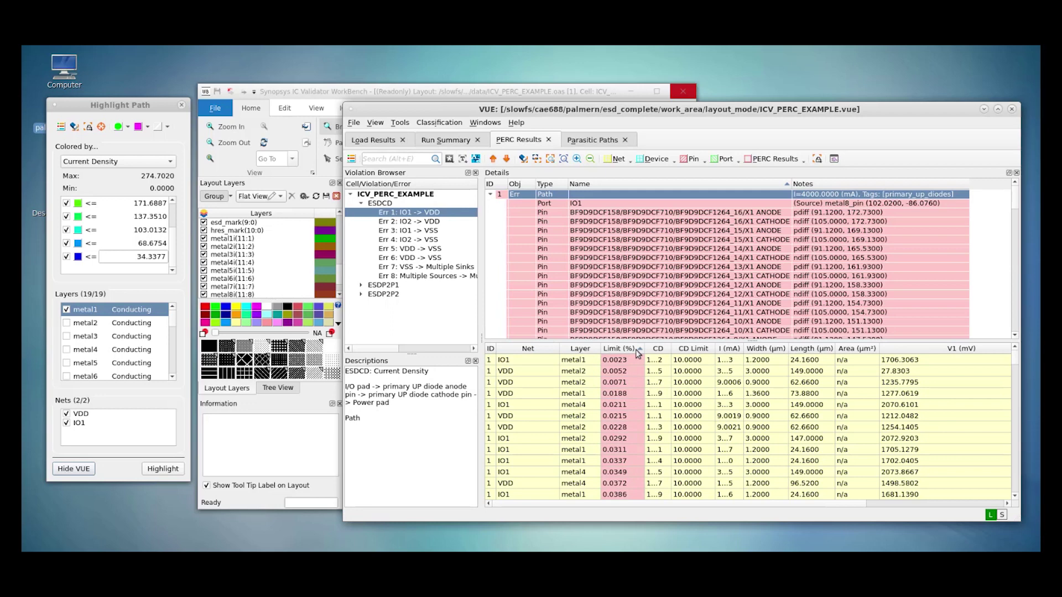
pyautogui.click(637, 352)
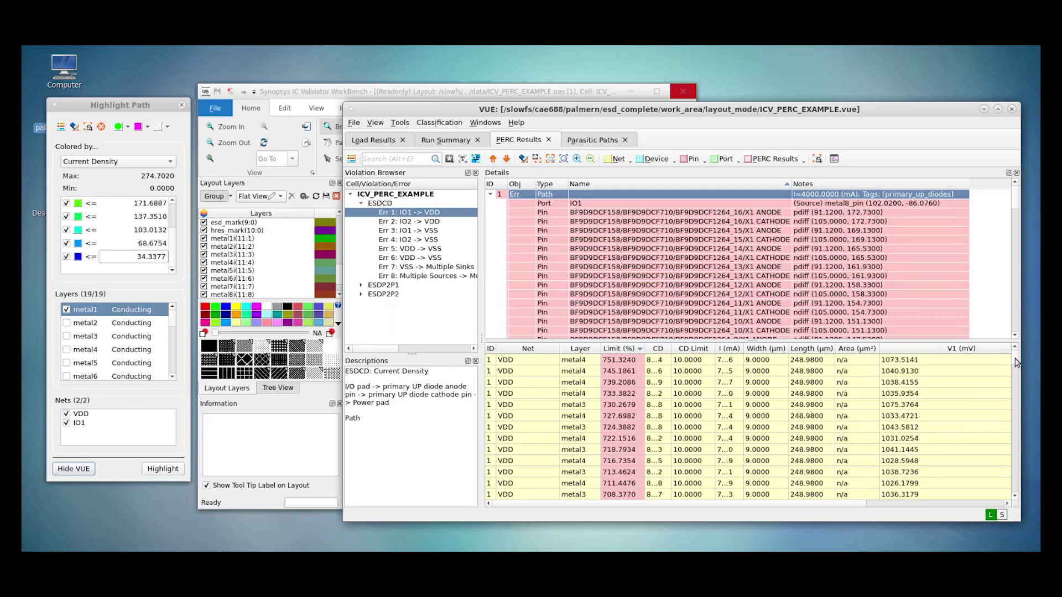
pyautogui.click(1017, 379)
pyautogui.scroll(-10, 1017, 379)
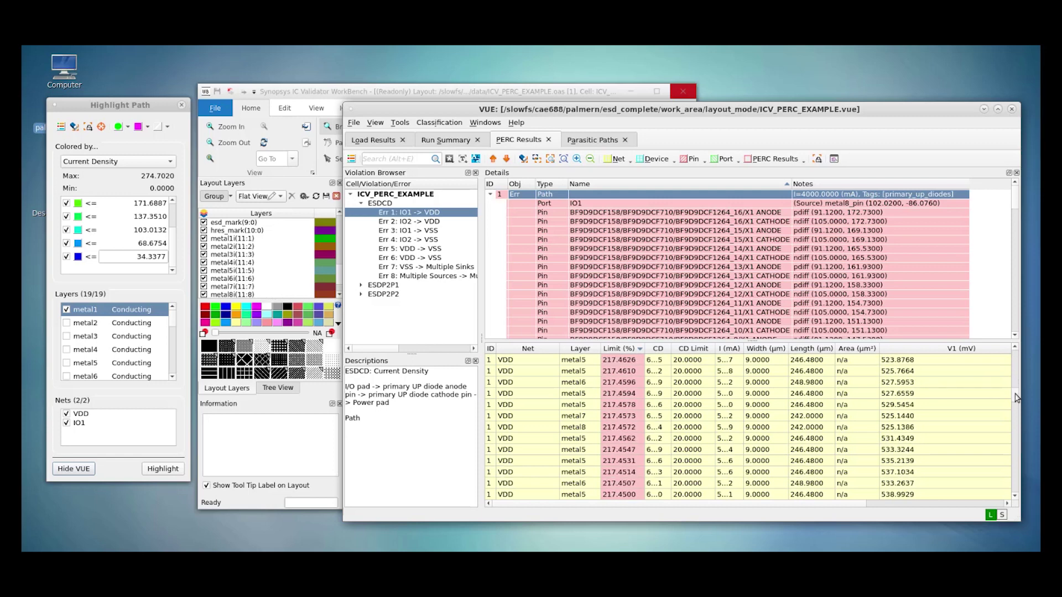
pyautogui.moveTo(1016, 376); pyautogui.dragTo(1017, 346)
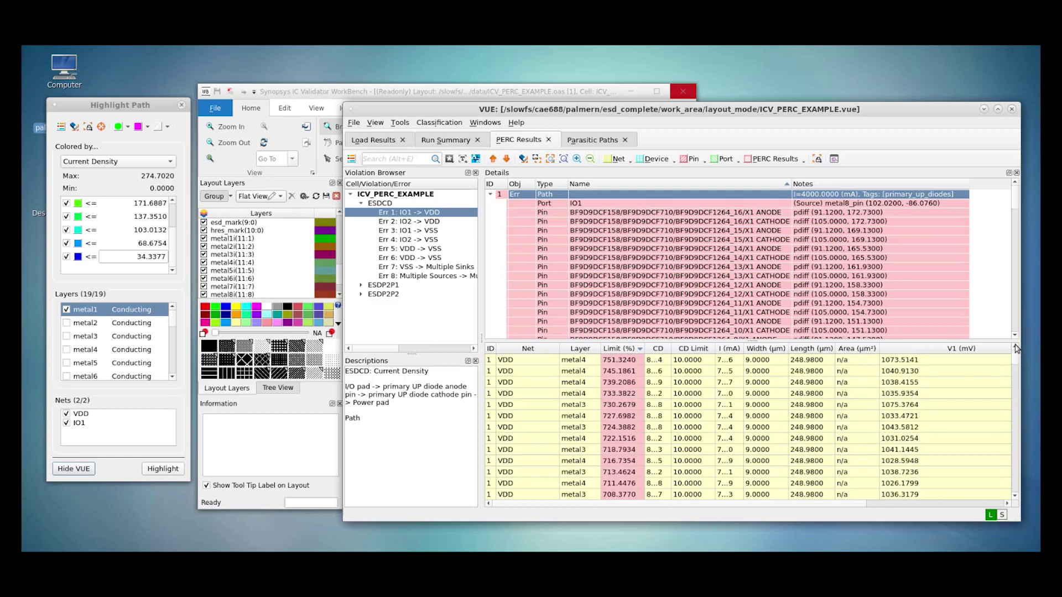
pyautogui.rightClick(906, 366)
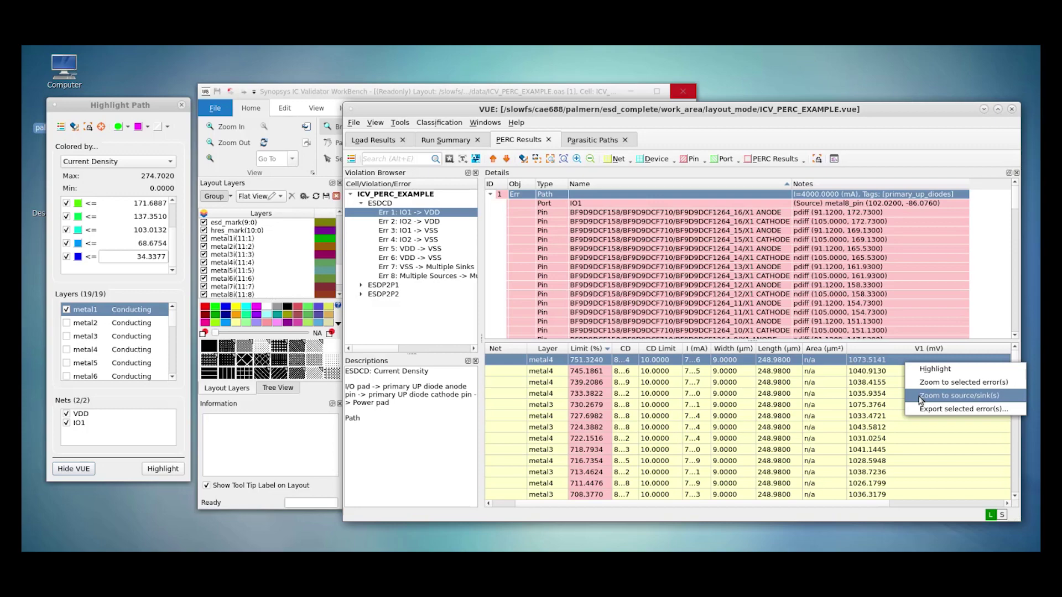
pyautogui.click(920, 397)
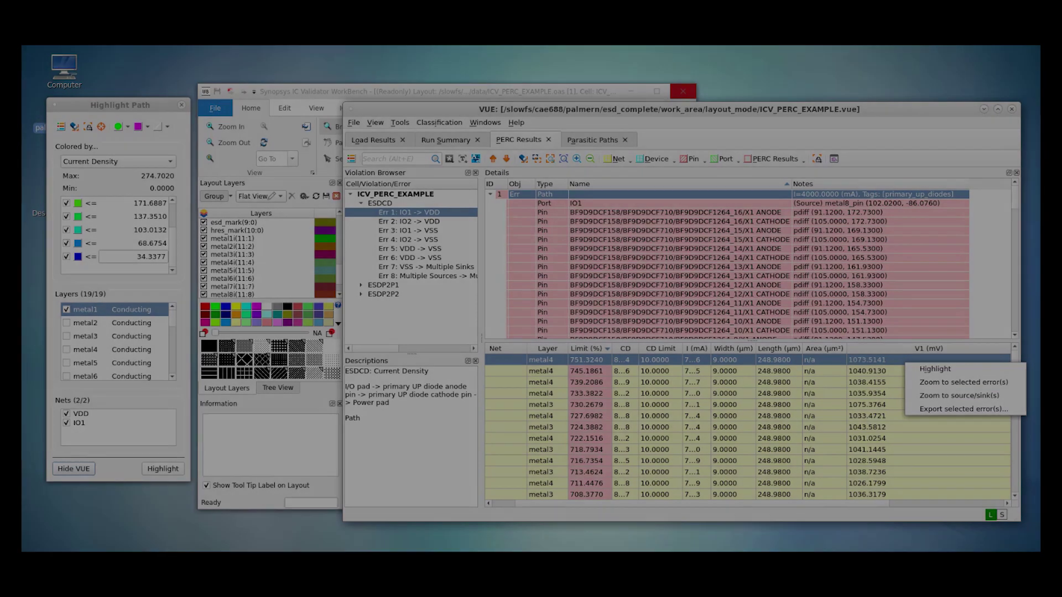